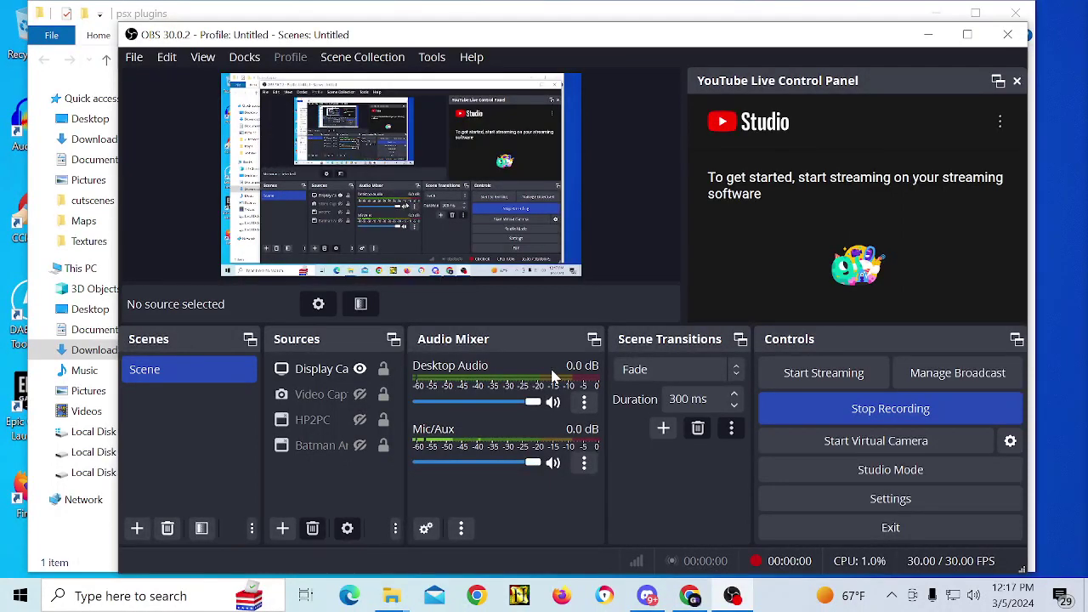
View the ePSXe download page at epsxe.com/download.php in Chrome, then minimize the browser.
left_click(689, 595)
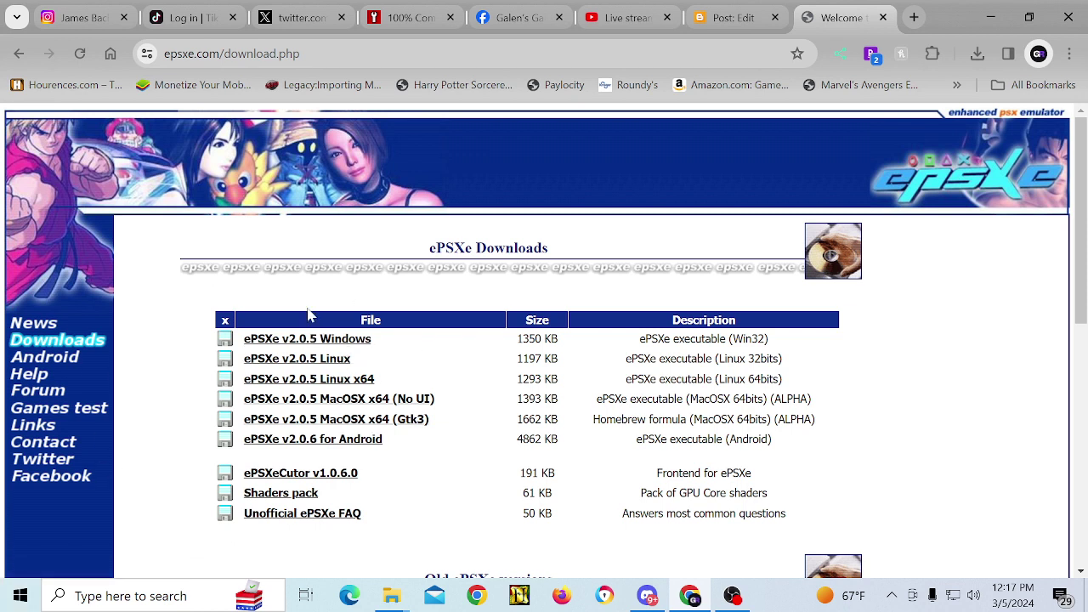
left_click(990, 17)
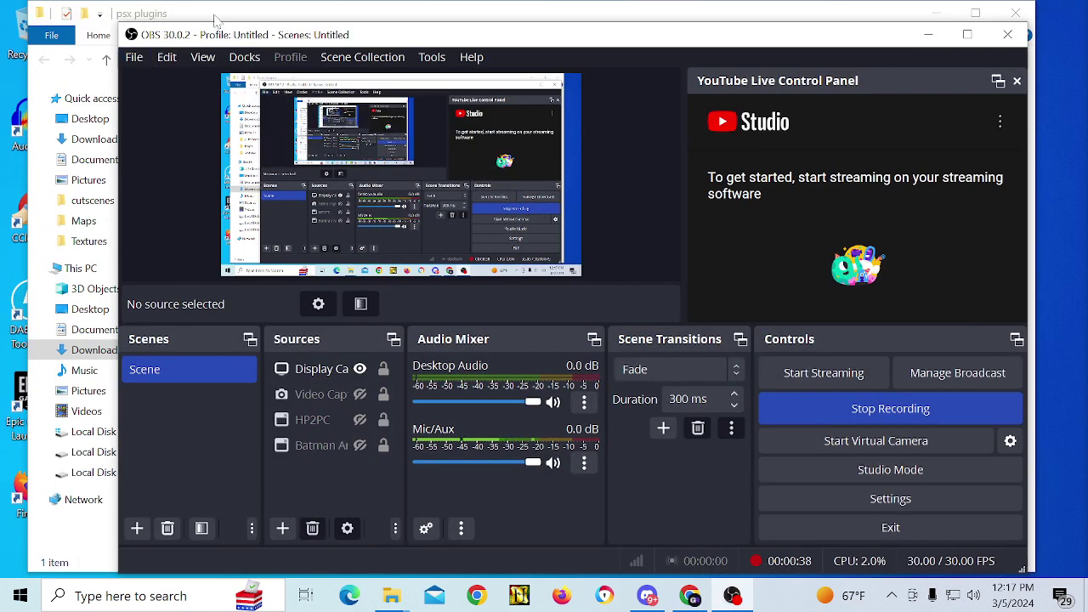
Browse Downloads, peek into ePSXe190, then open ps1\ps1 holding scph1001, SCPH5501 and scph5502.
left_click(108, 89)
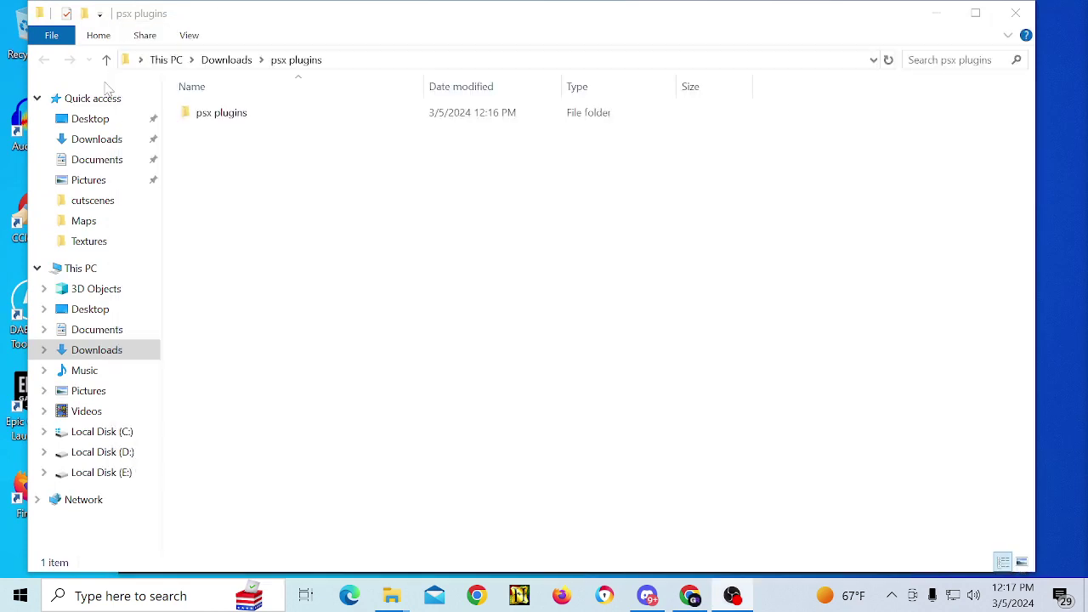
left_click(96, 139)
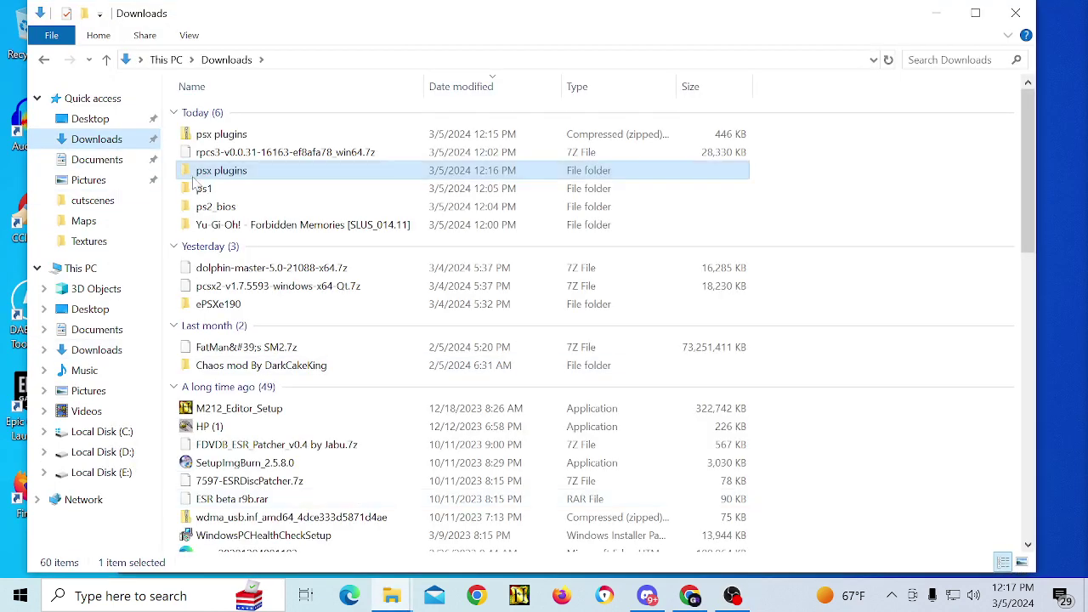
double_click(243, 306)
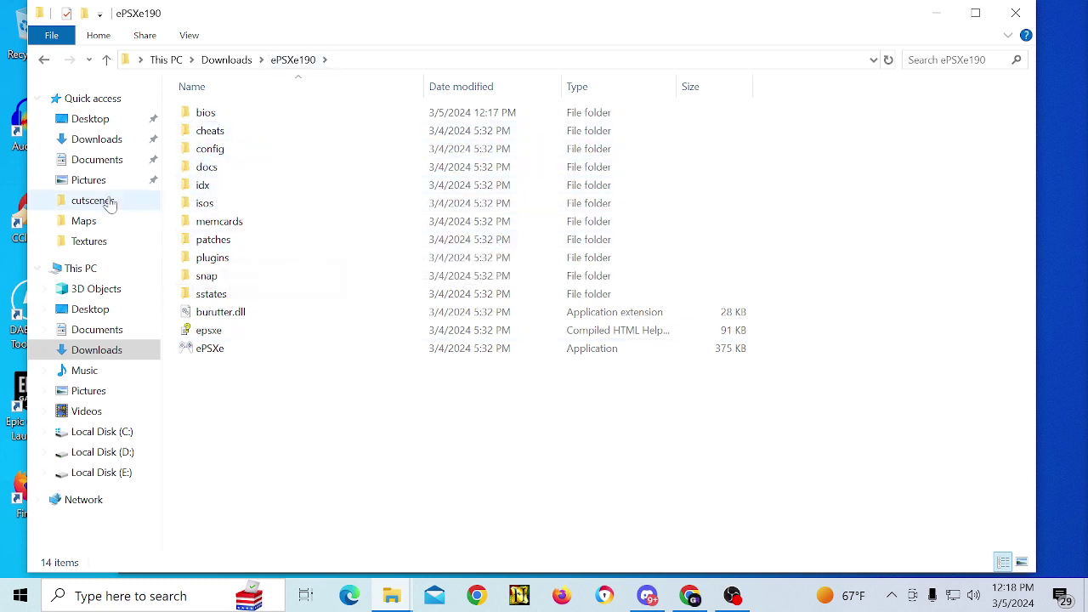
key("BackSpace")
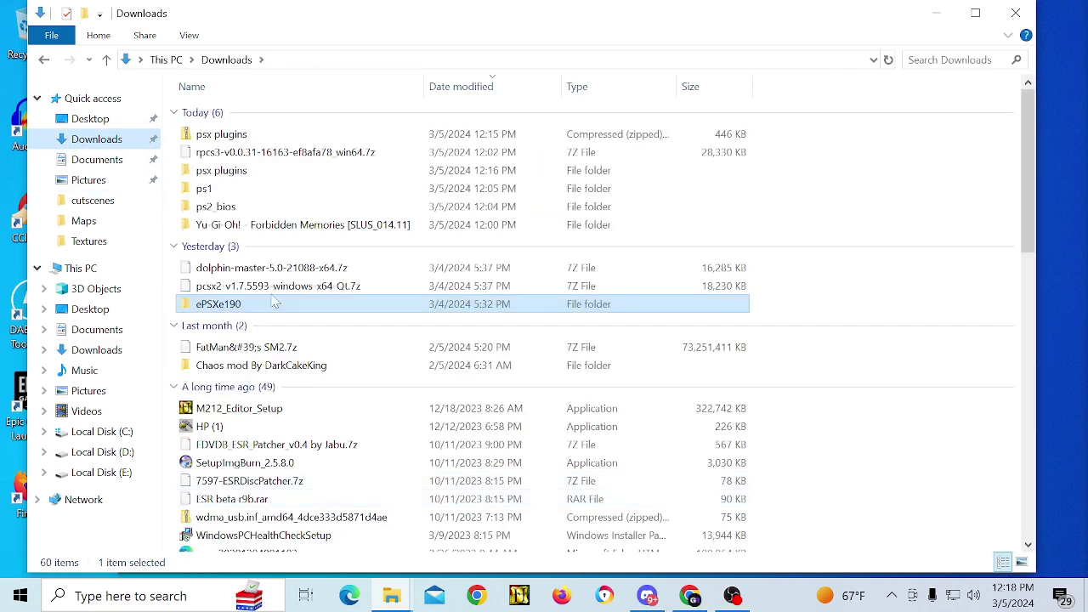
double_click(205, 188)
double_click(213, 112)
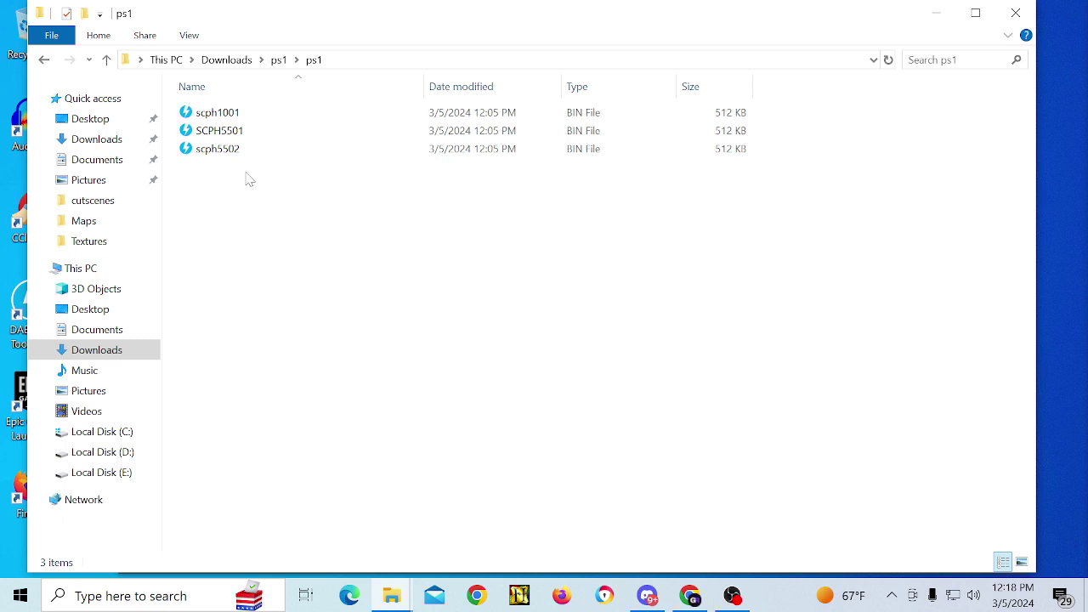
Copy the three BIOS files scph1001, SCPH5501 and scph5502 from the inner ps1 folder.
left_click(44, 61)
left_click(69, 59)
left_click_drag(298, 259, 227, 95)
right_click(231, 119)
left_click(268, 367)
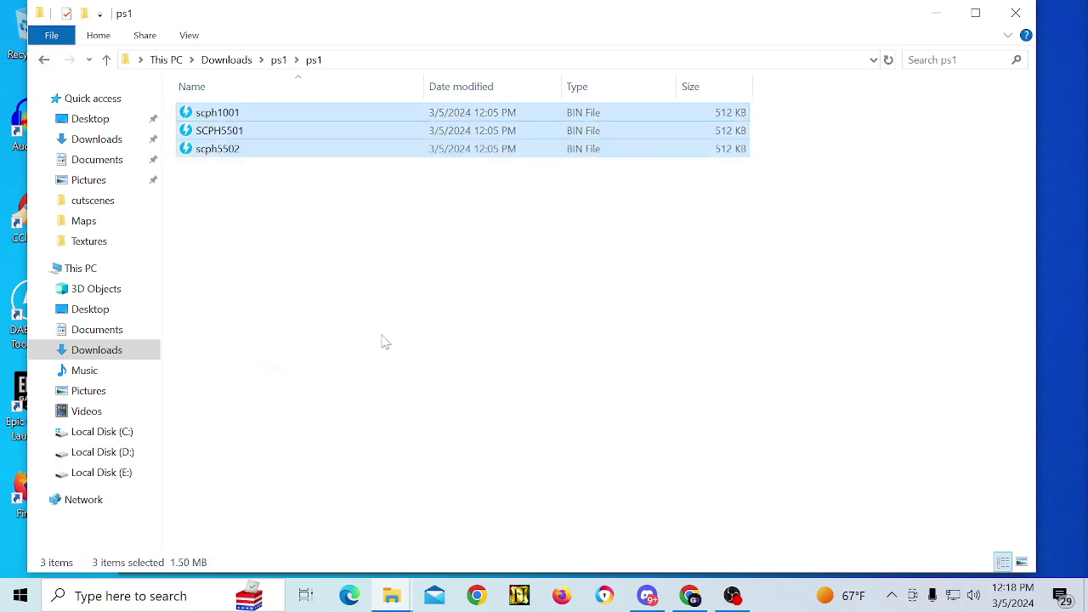
left_click(384, 340)
Paste the three BIOS files into Downloads\ePSXe190\bios.
left_click(42, 60)
left_click(43, 59)
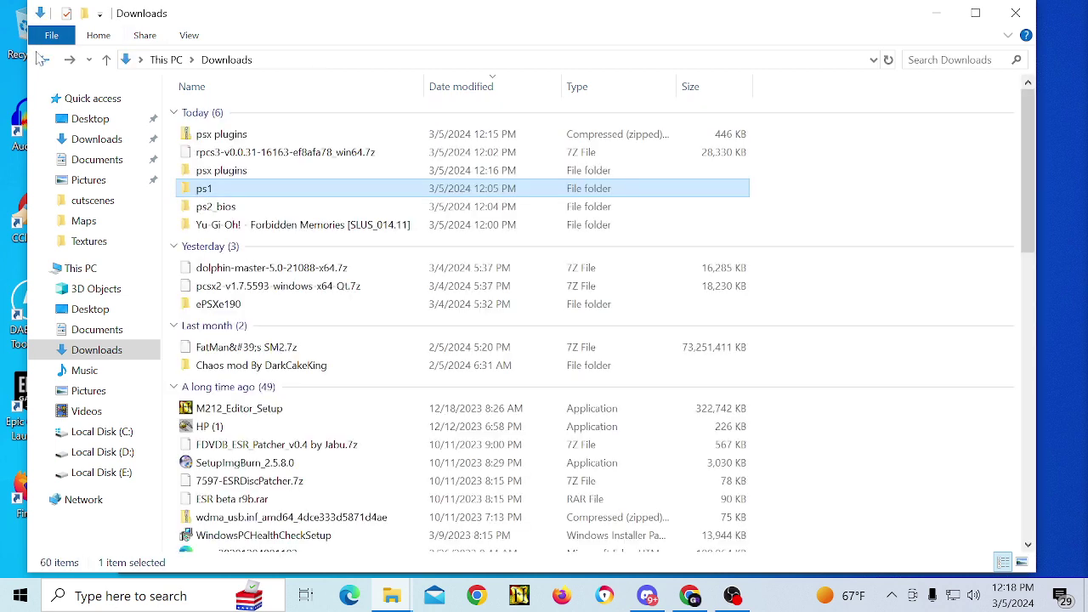
double_click(217, 304)
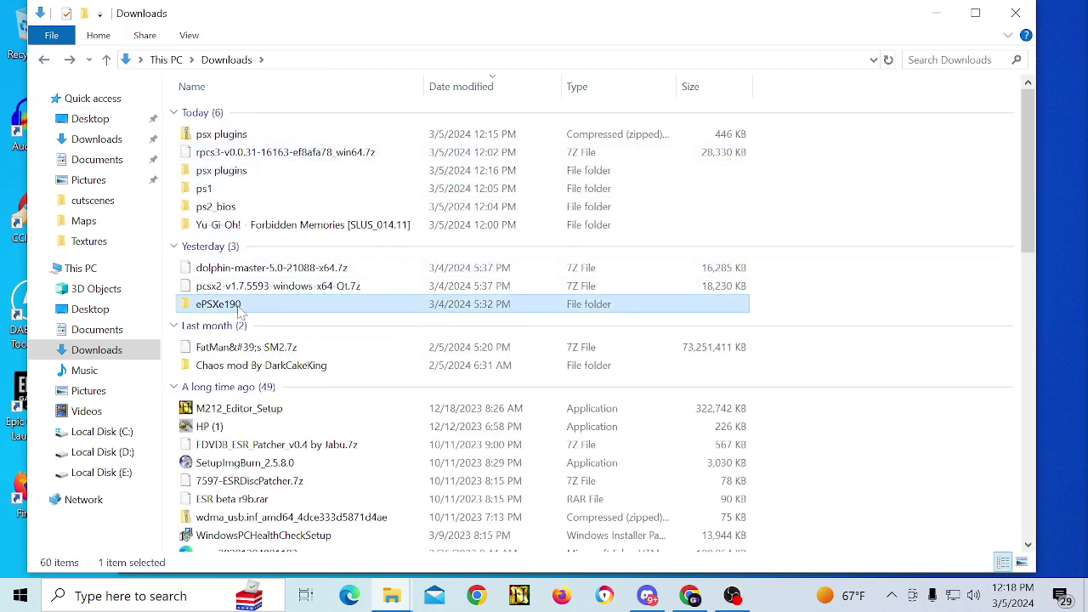
double_click(213, 115)
right_click(270, 207)
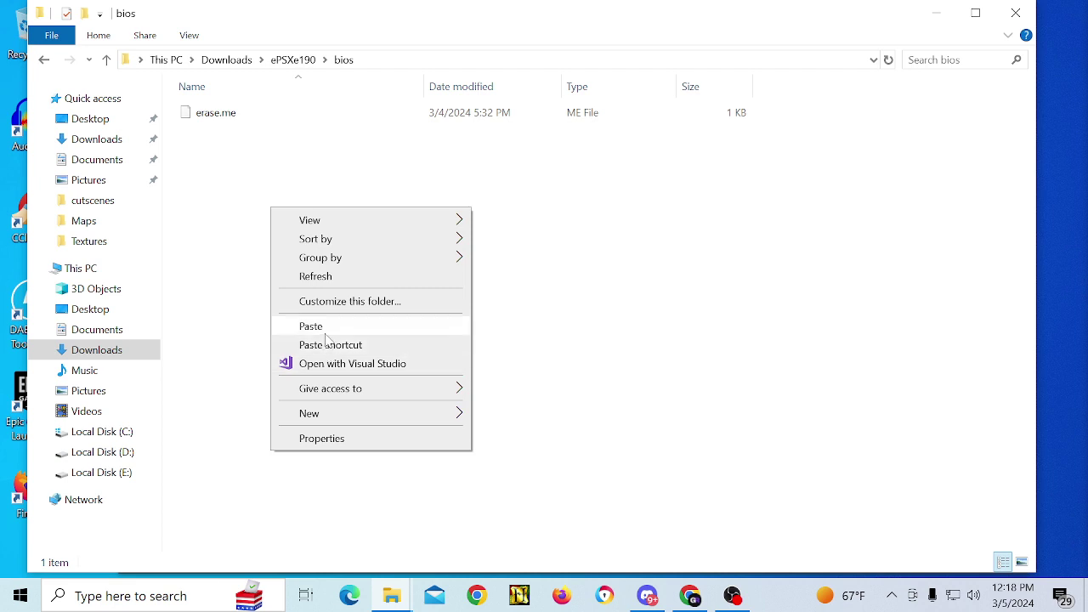
left_click(308, 323)
Return to Downloads and open the psx plugins folder.
left_click(43, 59)
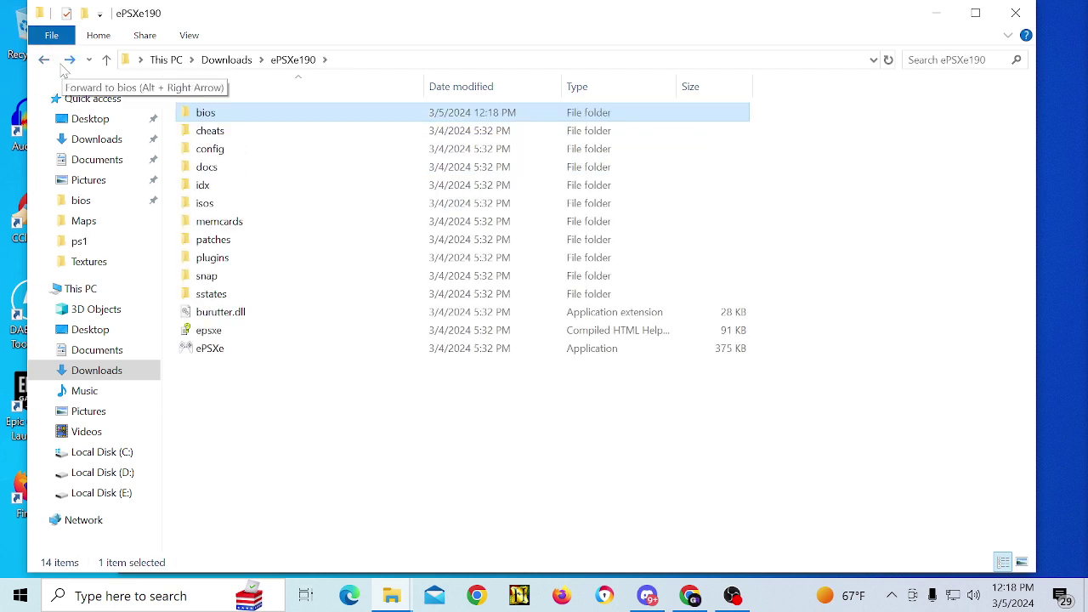
left_click(237, 386)
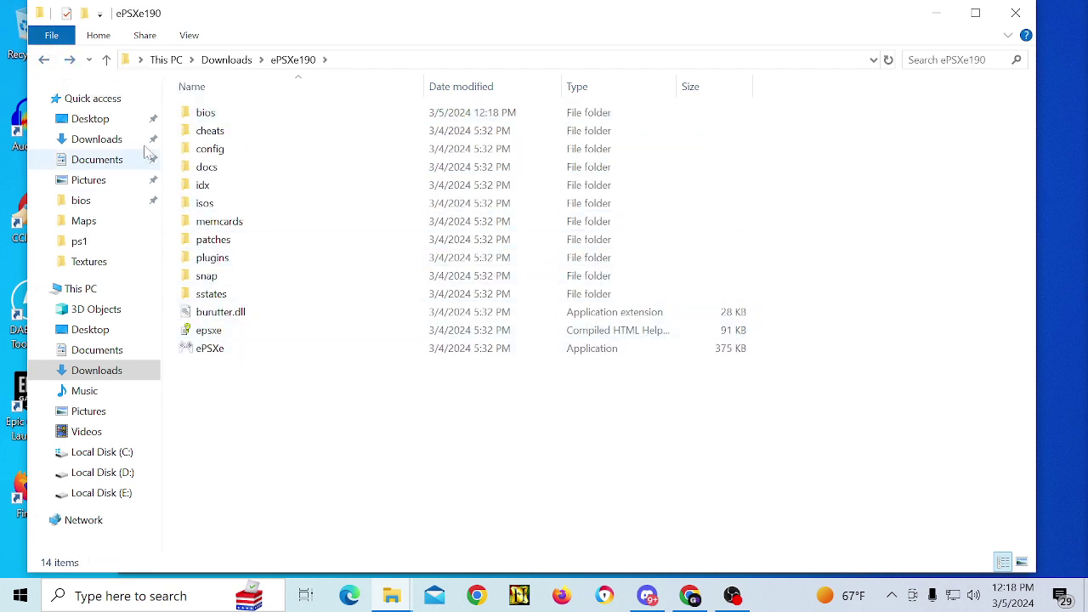
left_click(43, 59)
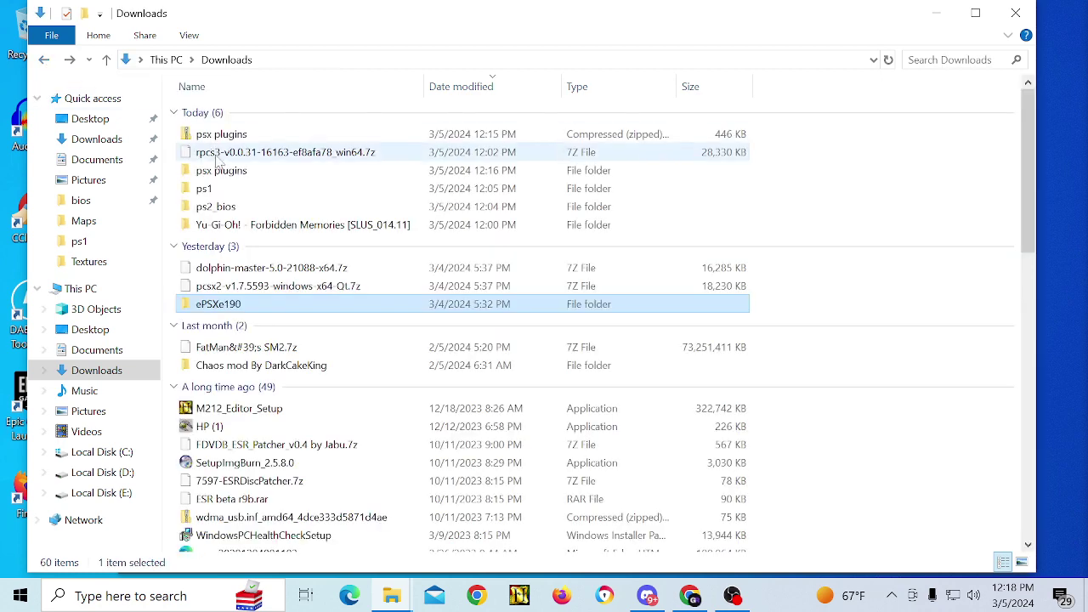
double_click(229, 175)
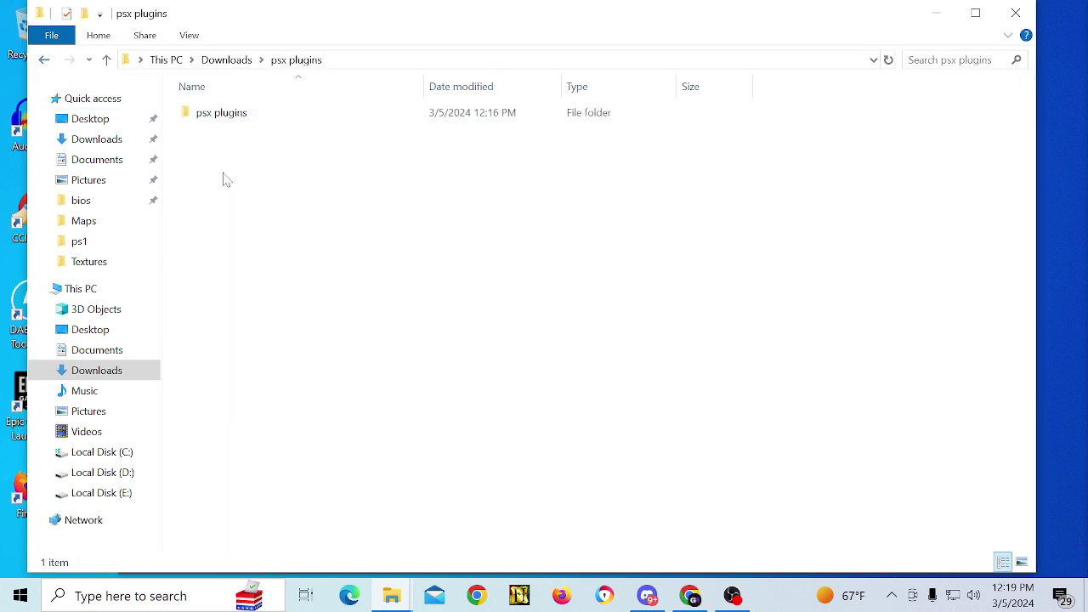
Copy all 8 plugin files from the inner psx plugins folder.
double_click(225, 119)
left_click_drag(242, 284, 220, 111)
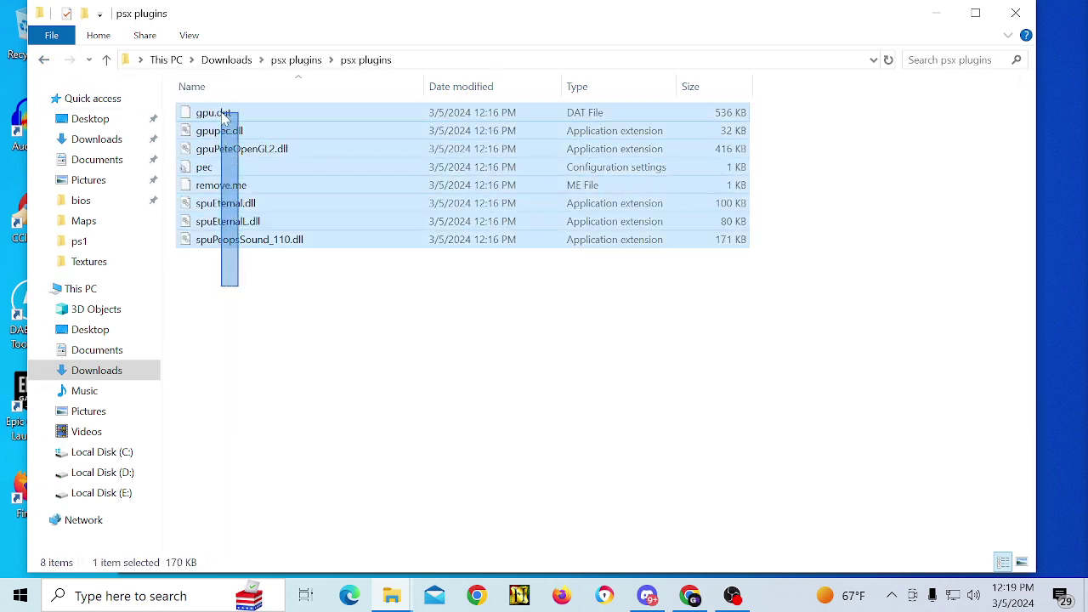
right_click(286, 223)
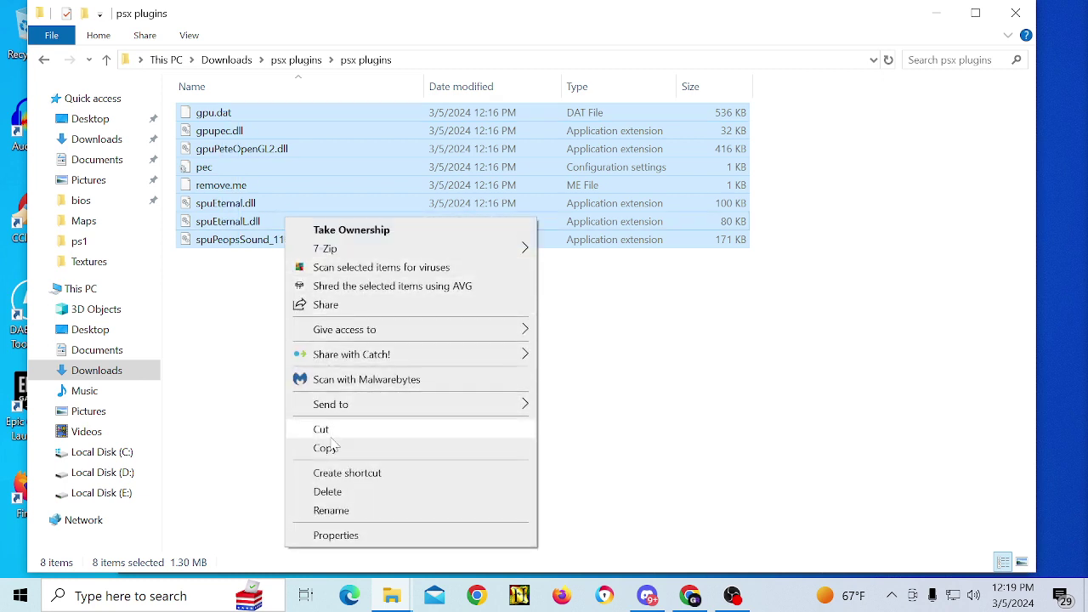
left_click(325, 448)
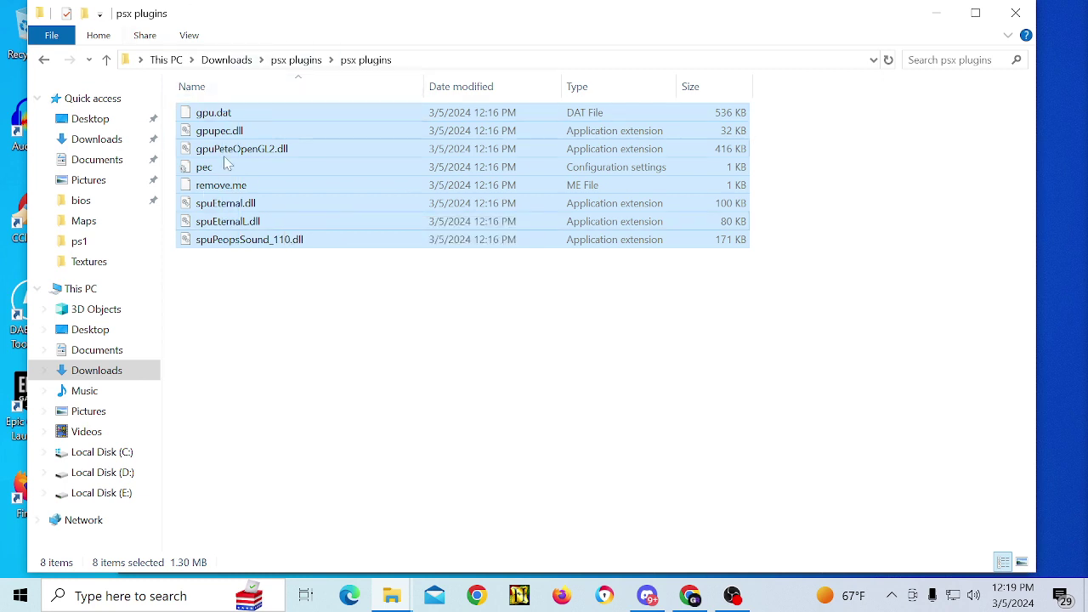
Paste the plugins into ePSXe190\plugins, replacing same-named files, then return to ePSXe190.
left_click(45, 59)
left_click(45, 59)
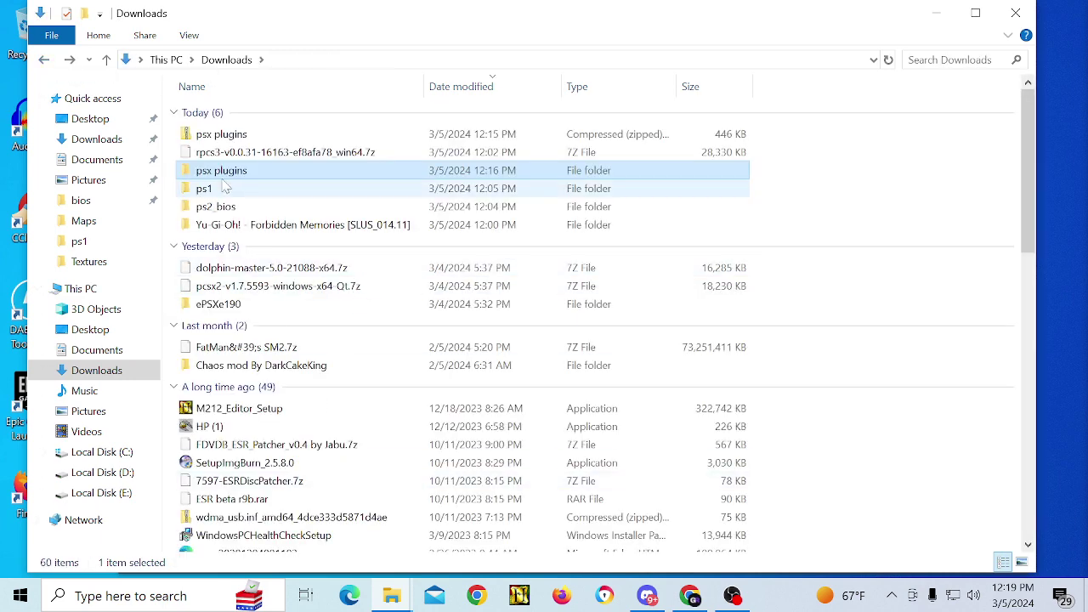
left_click(238, 310)
double_click(238, 310)
double_click(236, 257)
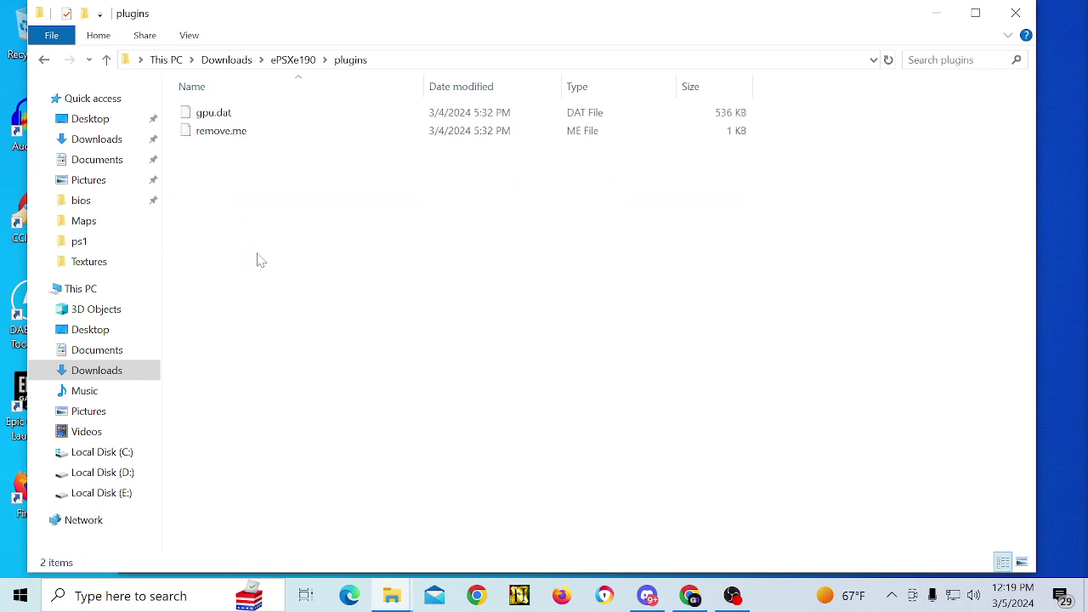
right_click(276, 255)
left_click(318, 376)
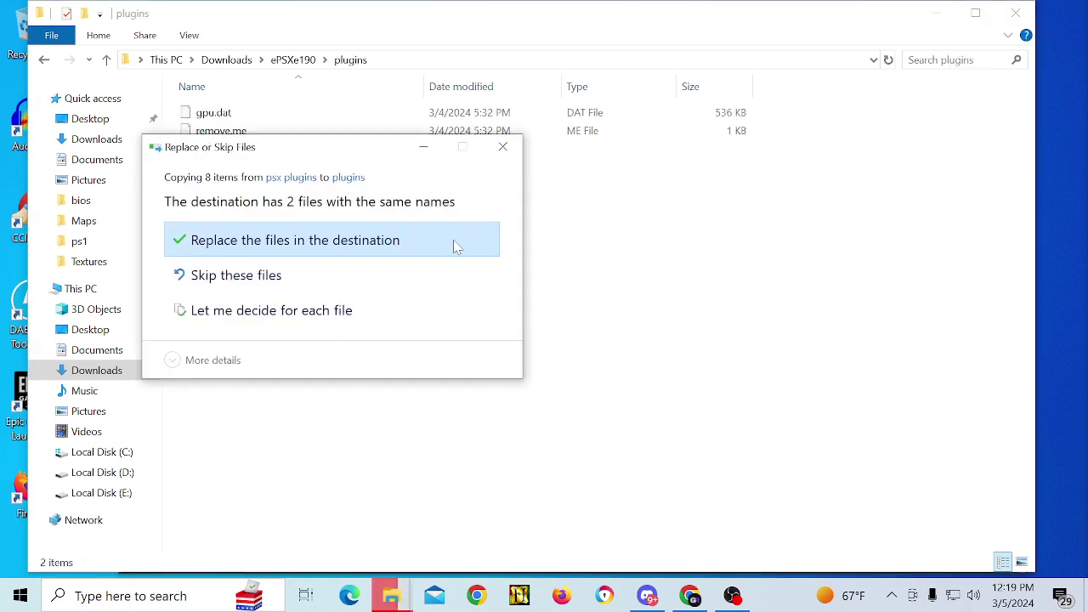
left_click(427, 243)
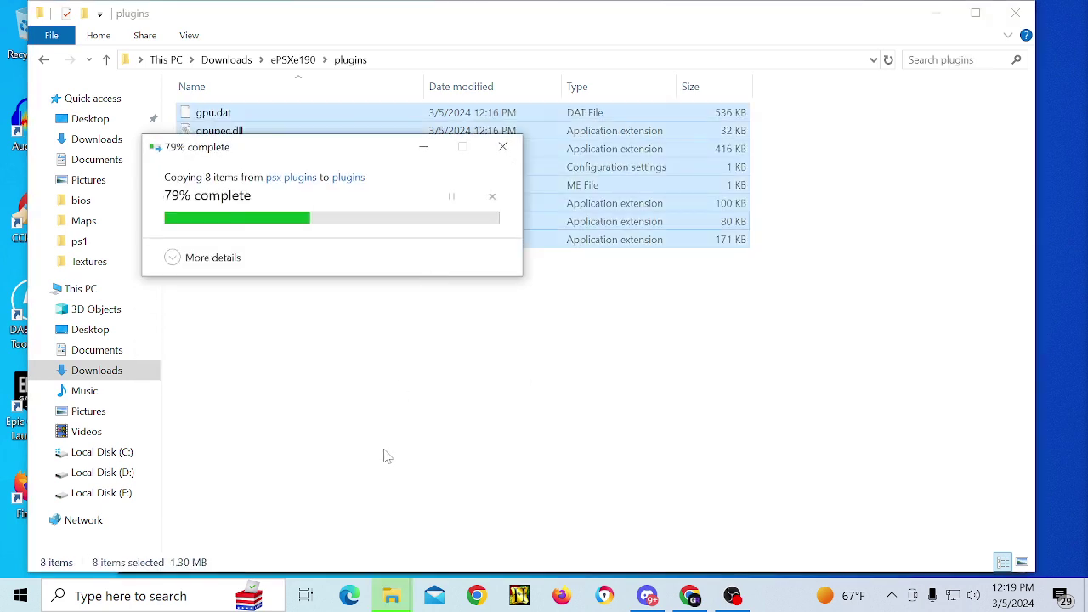
left_click(431, 453)
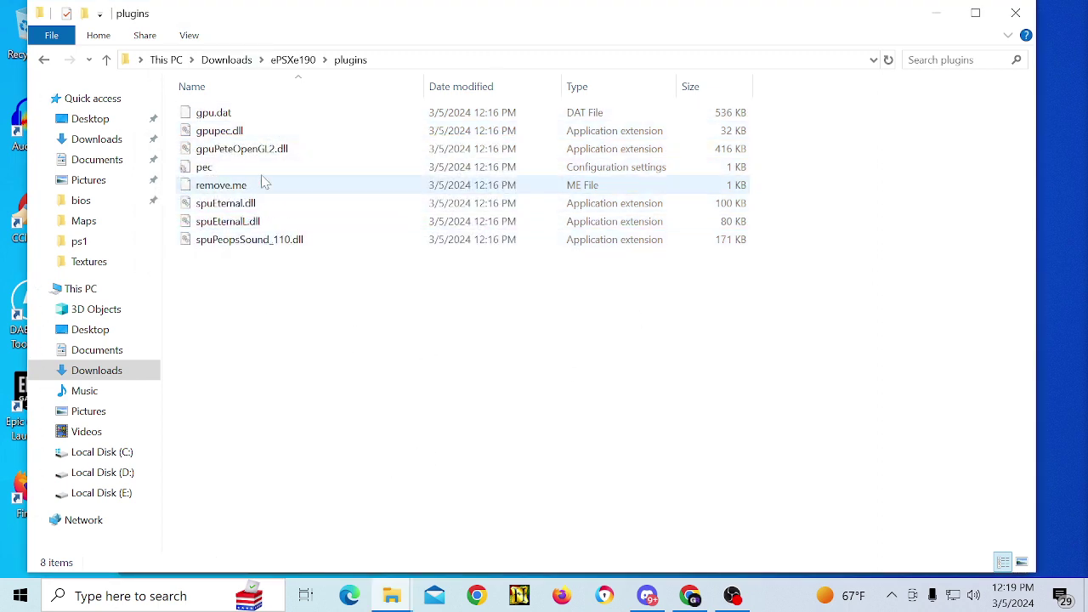
left_click(44, 60)
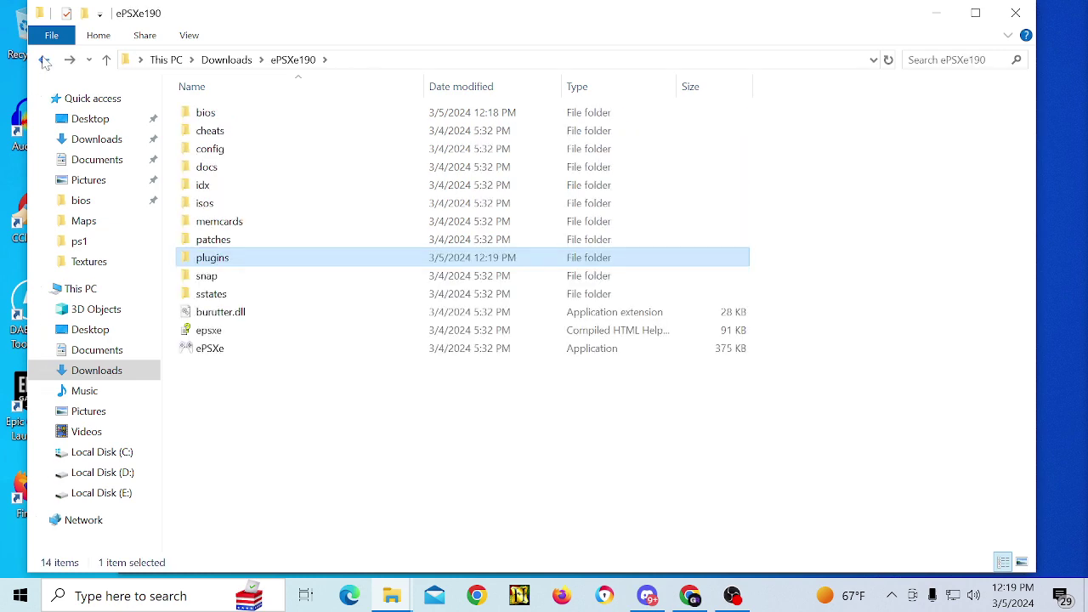
Launch ePSXe.exe and confirm bios\scph1001.bin as the BIOS file under Config > Bios.
double_click(212, 357)
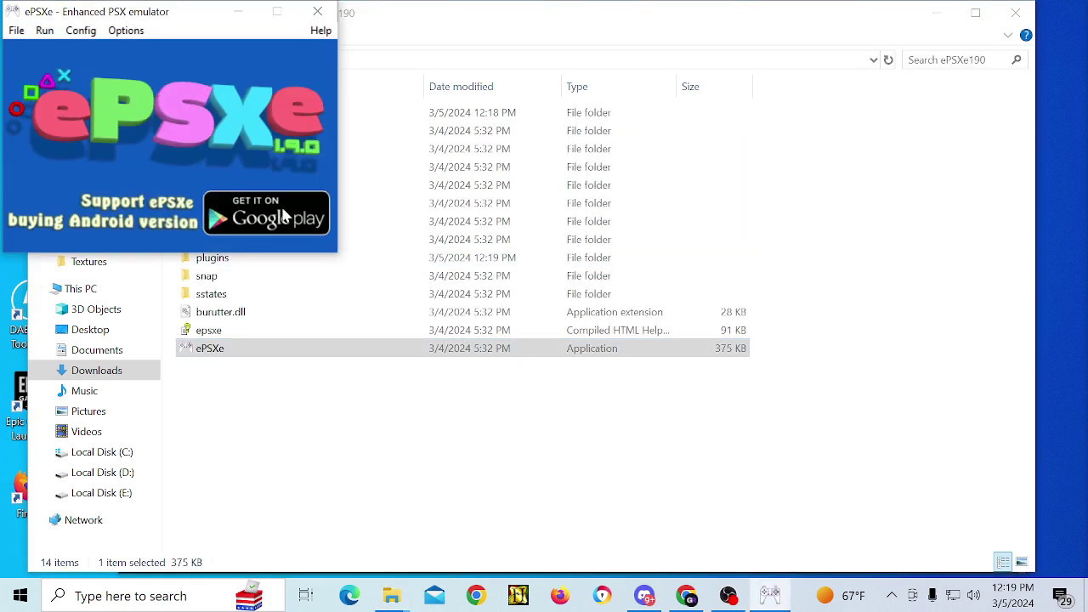
left_click(82, 32)
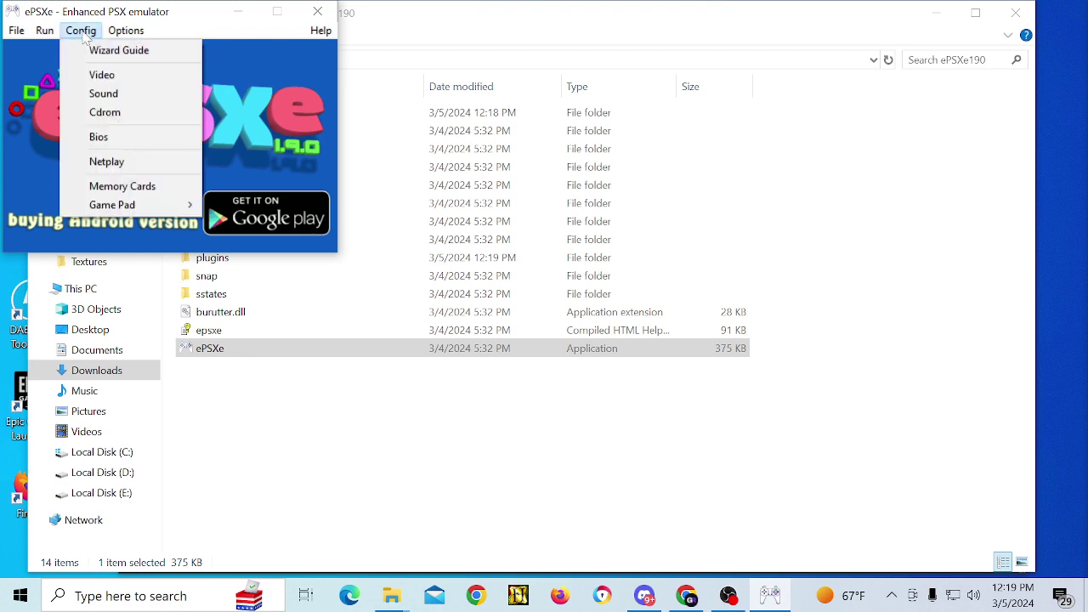
left_click(99, 137)
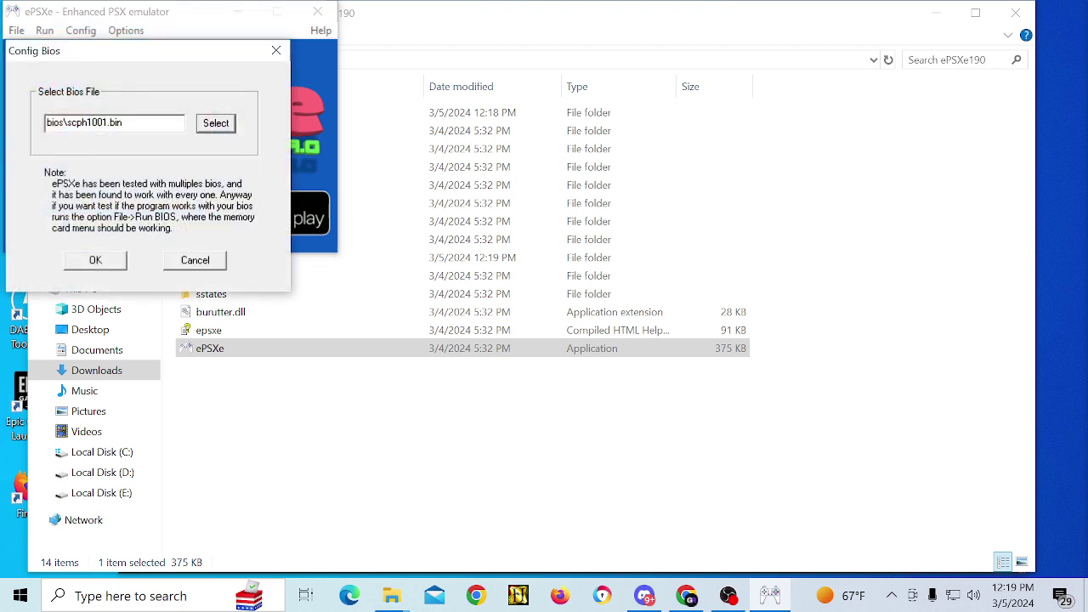
left_click(192, 260)
left_click(85, 31)
left_click(99, 137)
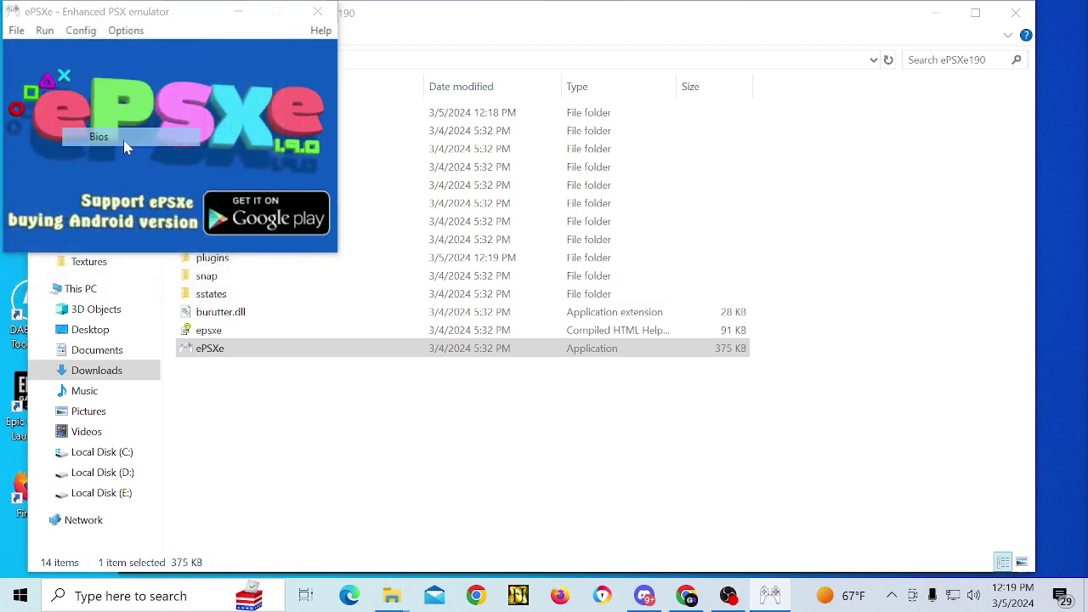
left_click(213, 124)
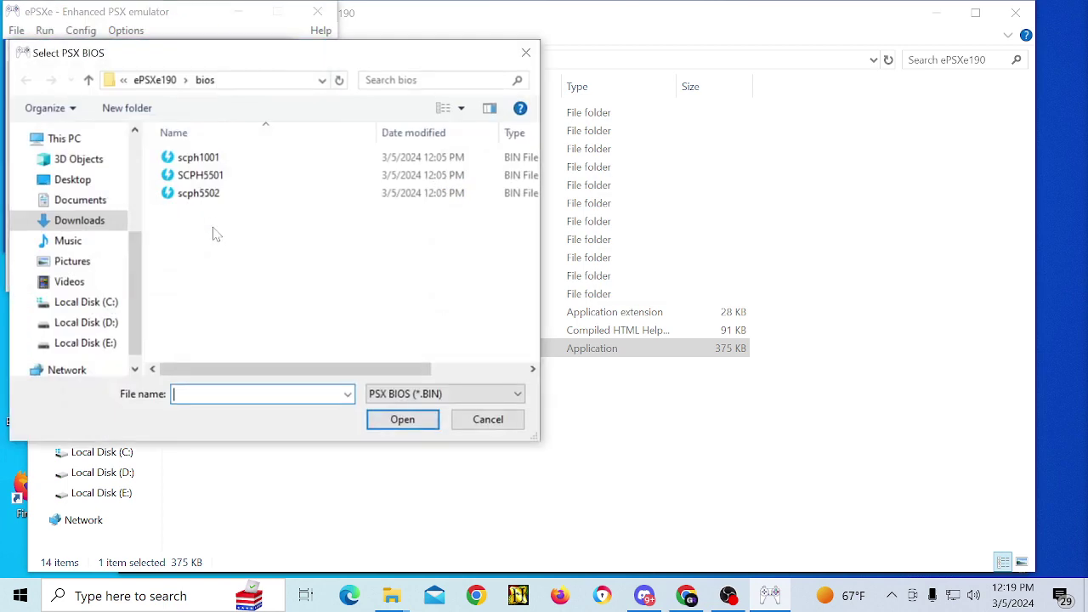
left_click(488, 419)
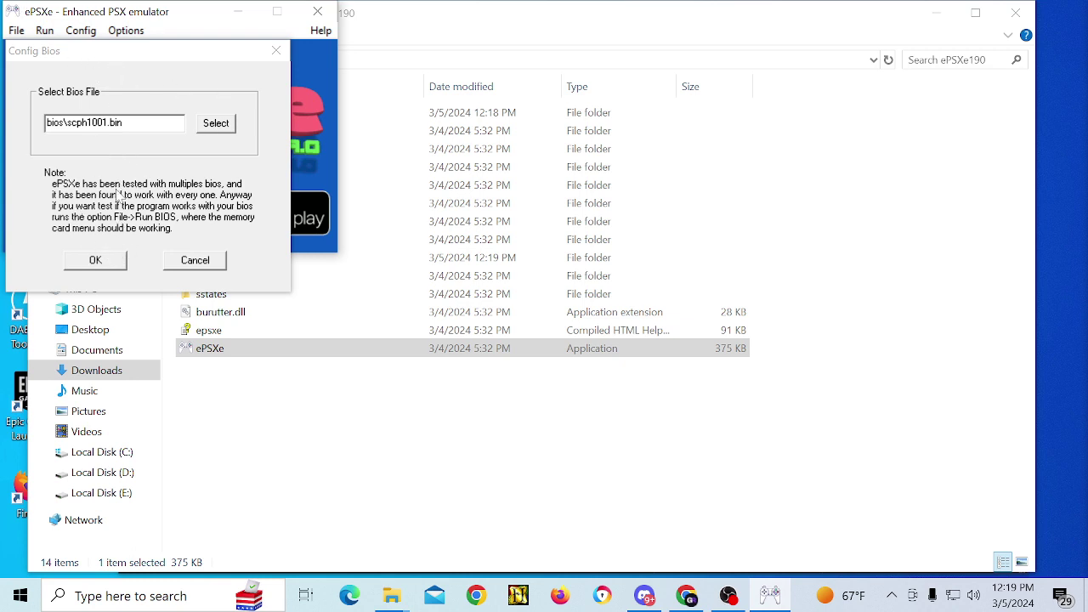
left_click(95, 260)
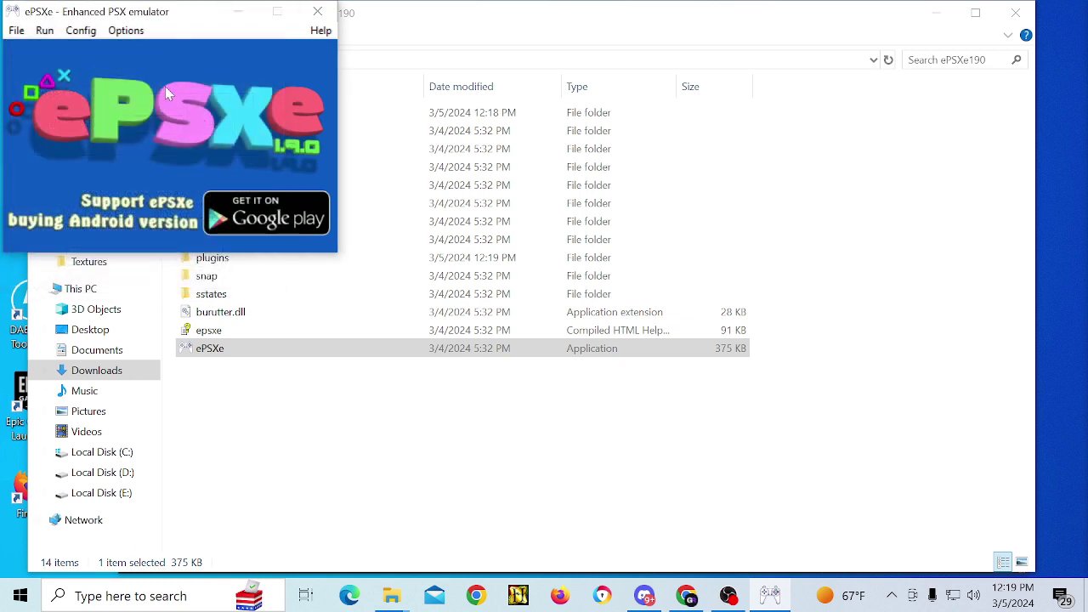
Look through the Run, Options and Config menus, ending on the Game Pad entry.
left_click(44, 31)
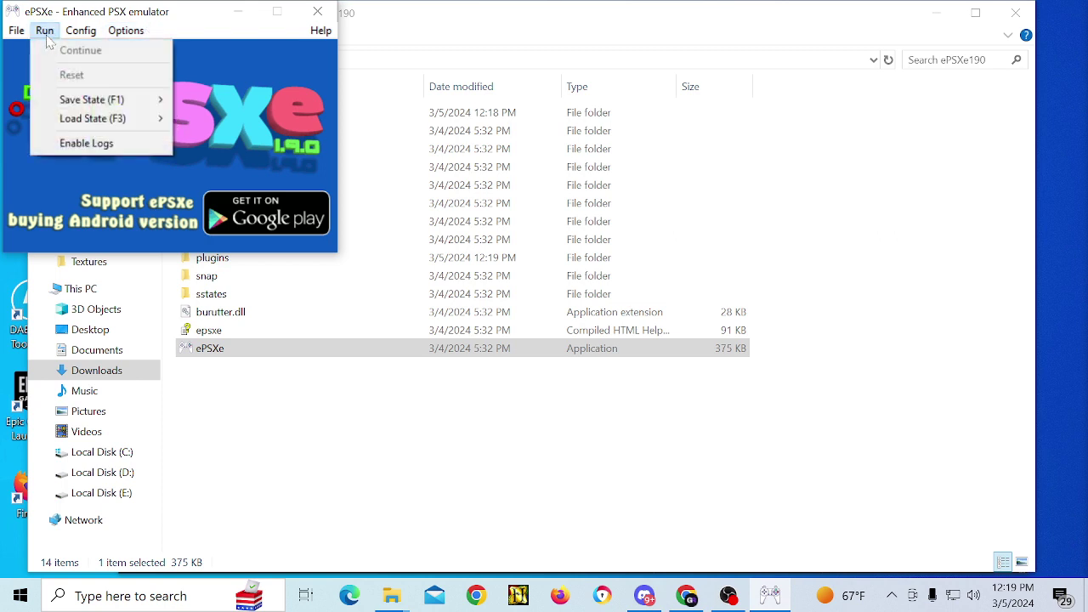
mouse_move(129, 33)
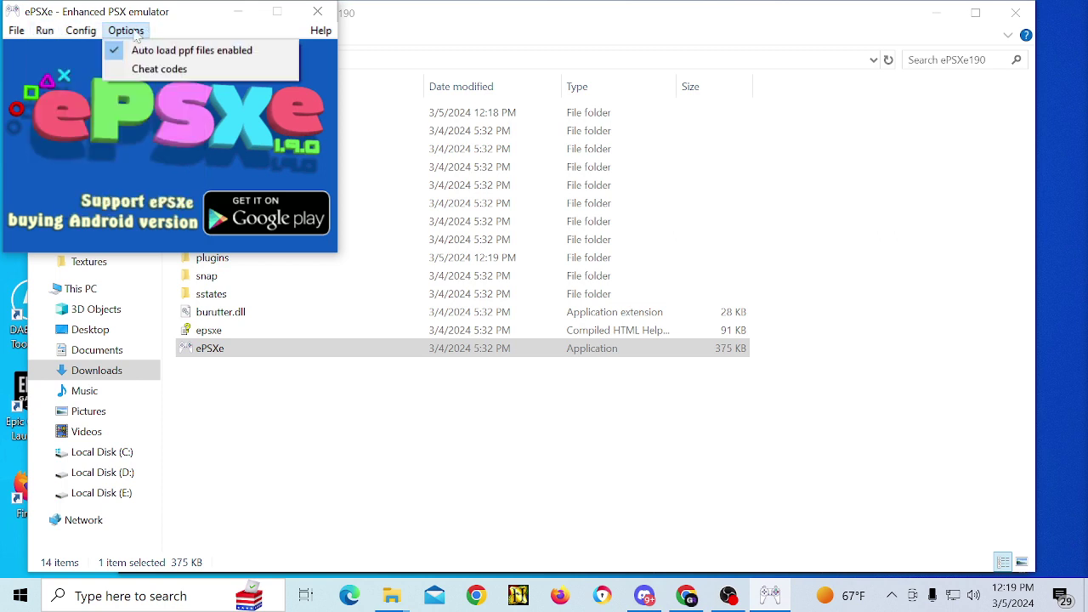
mouse_move(85, 34)
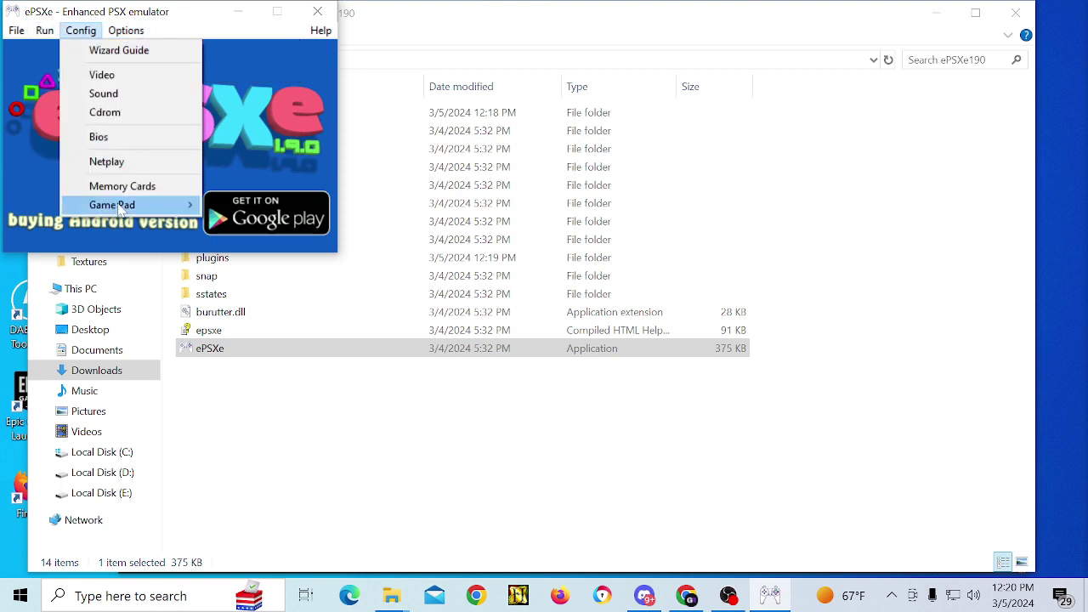
Open the Port 1, Pad 1 gamepad configuration and keep the controller type [SCPH-1080] Digital.
mouse_move(119, 207)
mouse_move(246, 205)
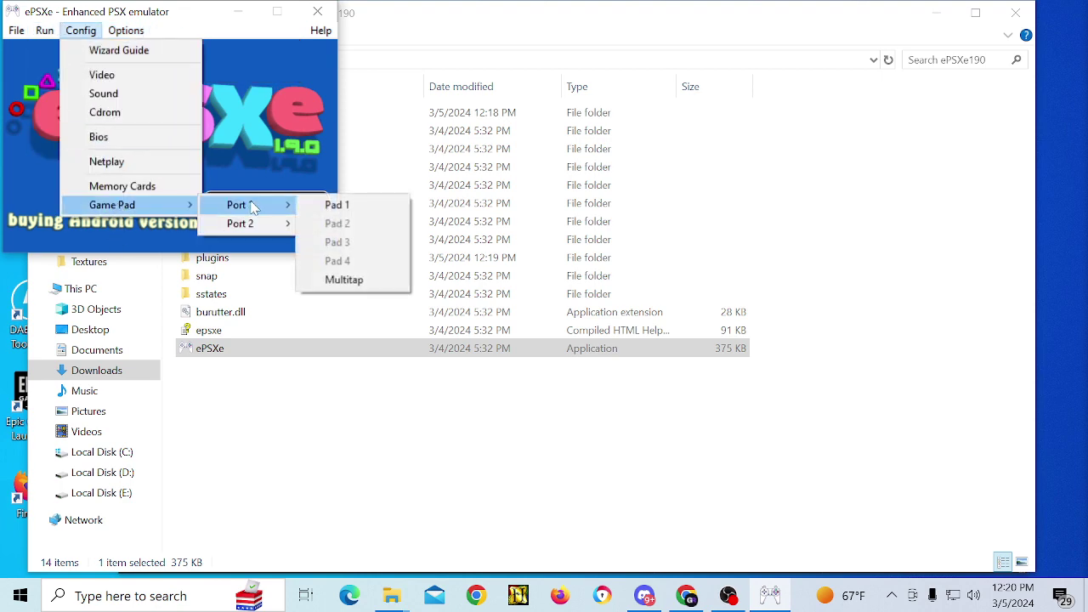
left_click(321, 204)
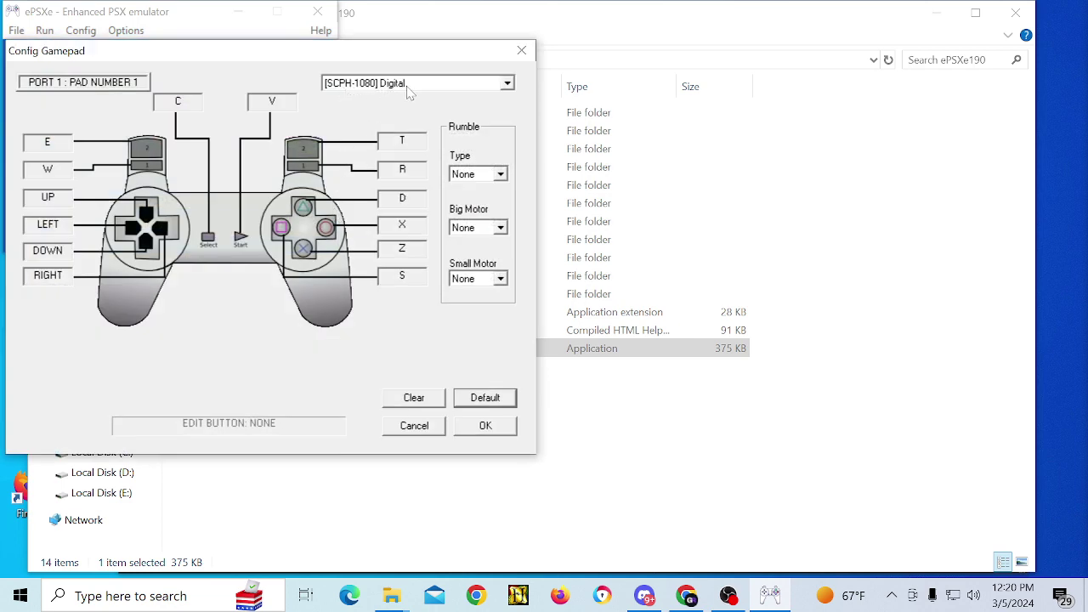
left_click(429, 90)
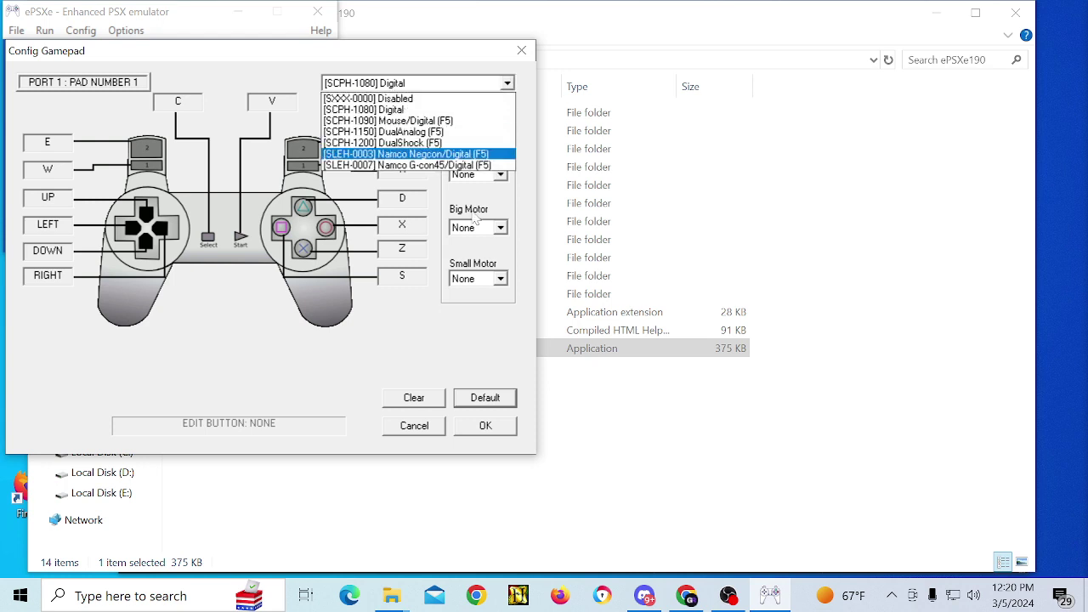
left_click(250, 353)
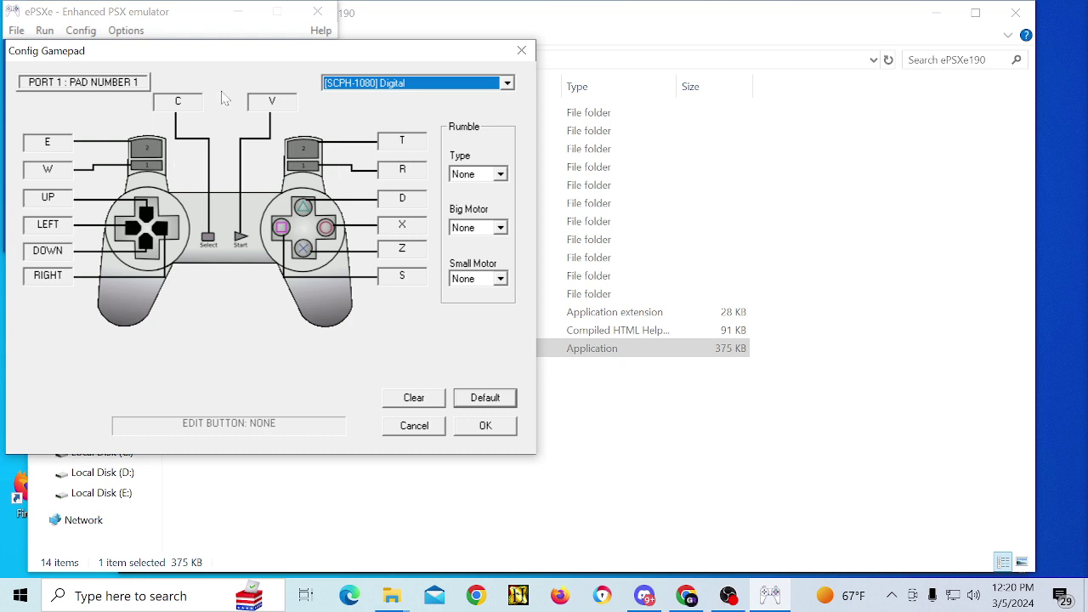
Begin reassigning the Start button's V key, leaving the controller type unchanged.
left_click(285, 101)
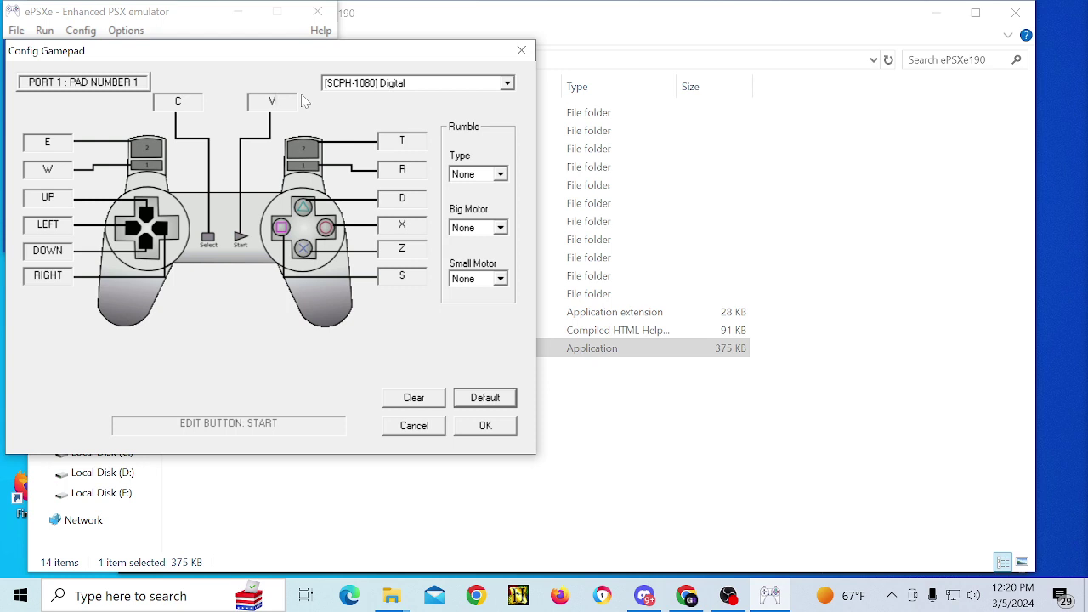
left_click(418, 83)
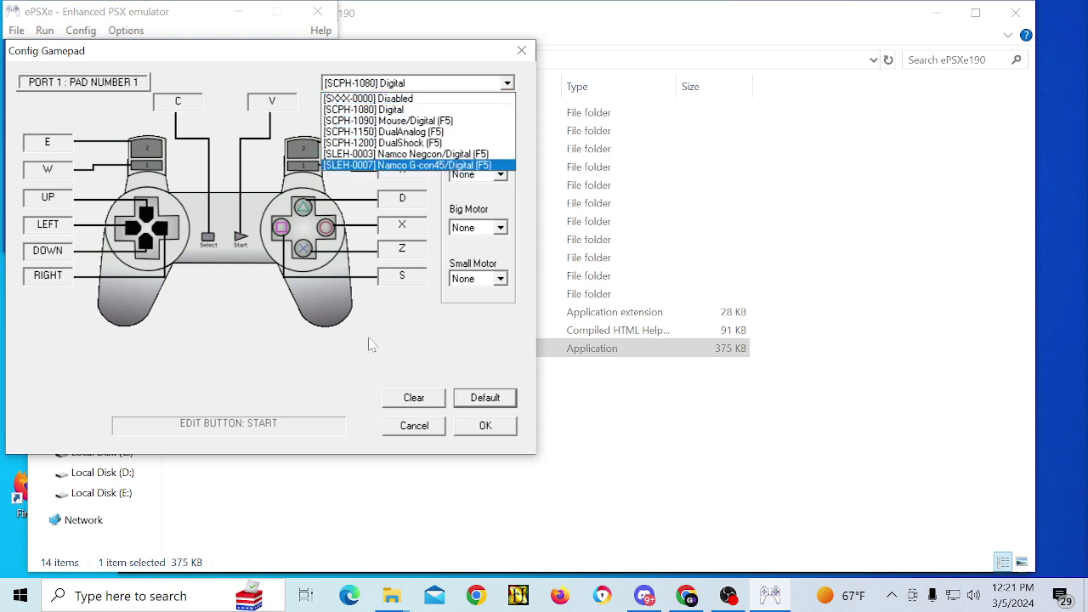
left_click(312, 372)
left_click(272, 101)
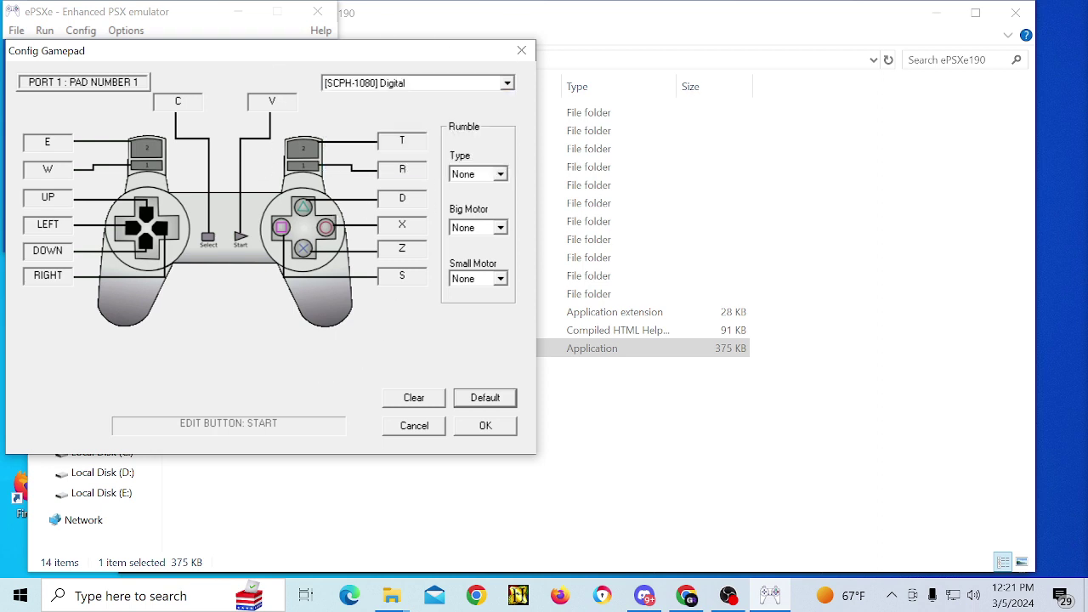